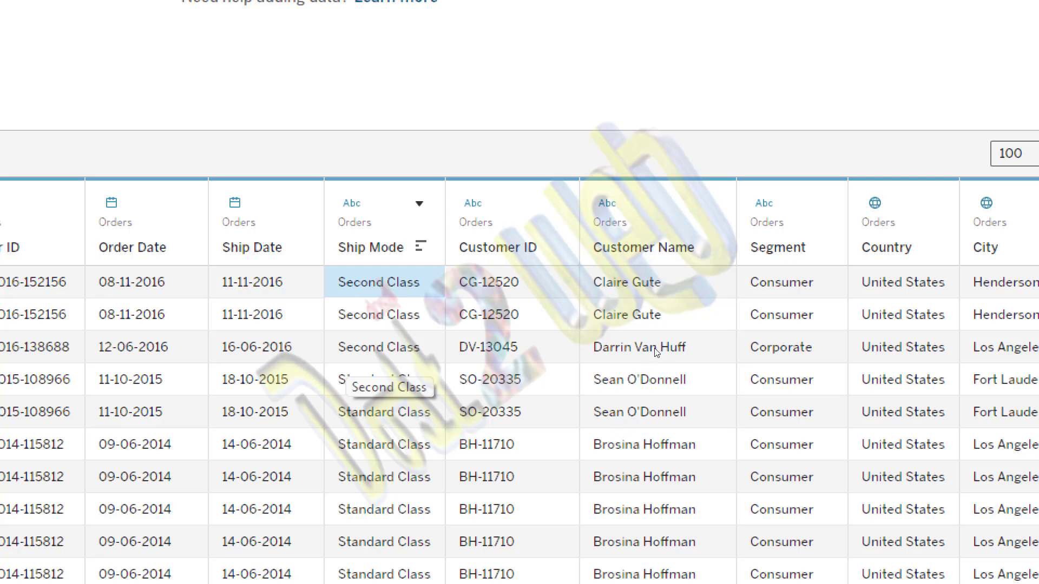
Step: Split the Ship Mode column automatically and bring the resulting split fields into view
{"action": "left_click", "coordinate": [419, 203]}
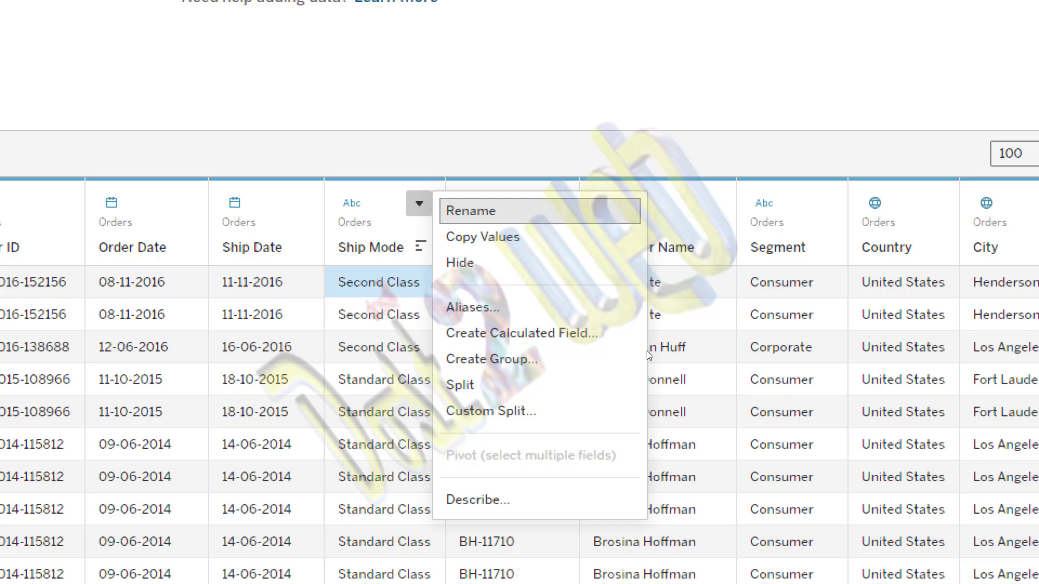
{"action": "left_click", "coordinate": [671, 444]}
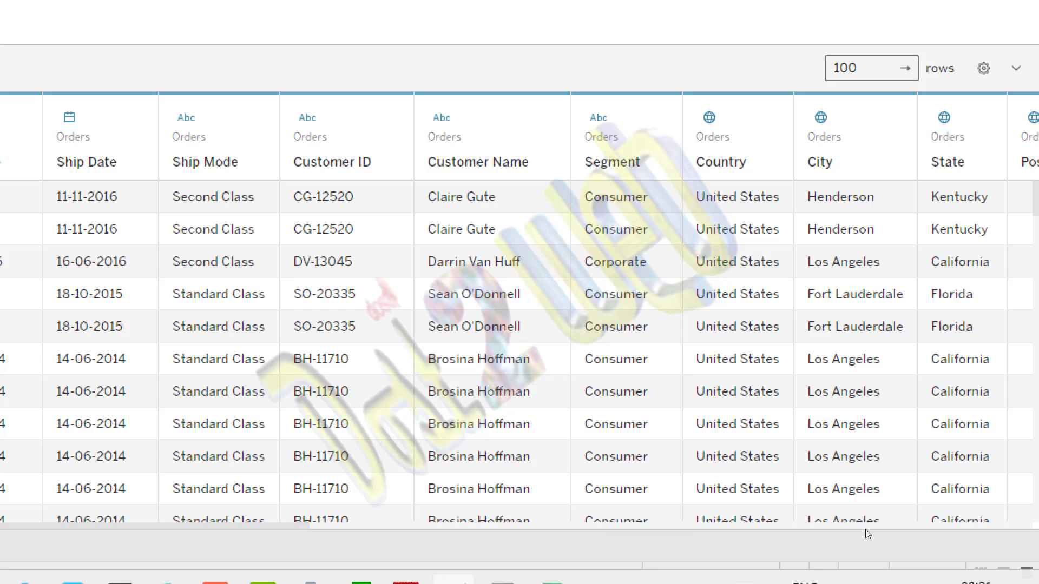
{"action": "left_click", "coordinate": [738, 488]}
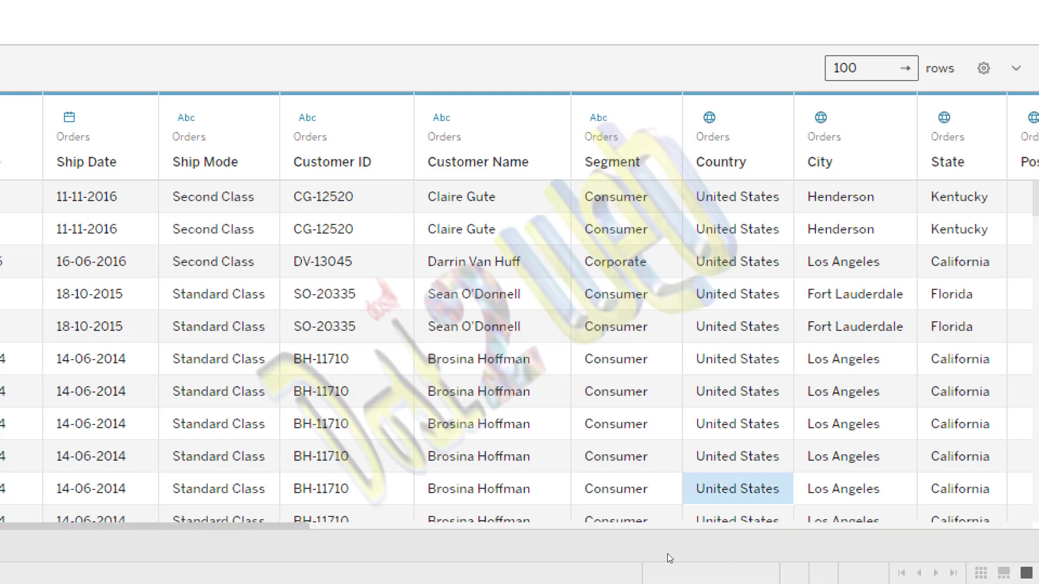
{"action": "left_click_drag", "start_coordinate": [295, 525], "coordinate": [996, 526]}
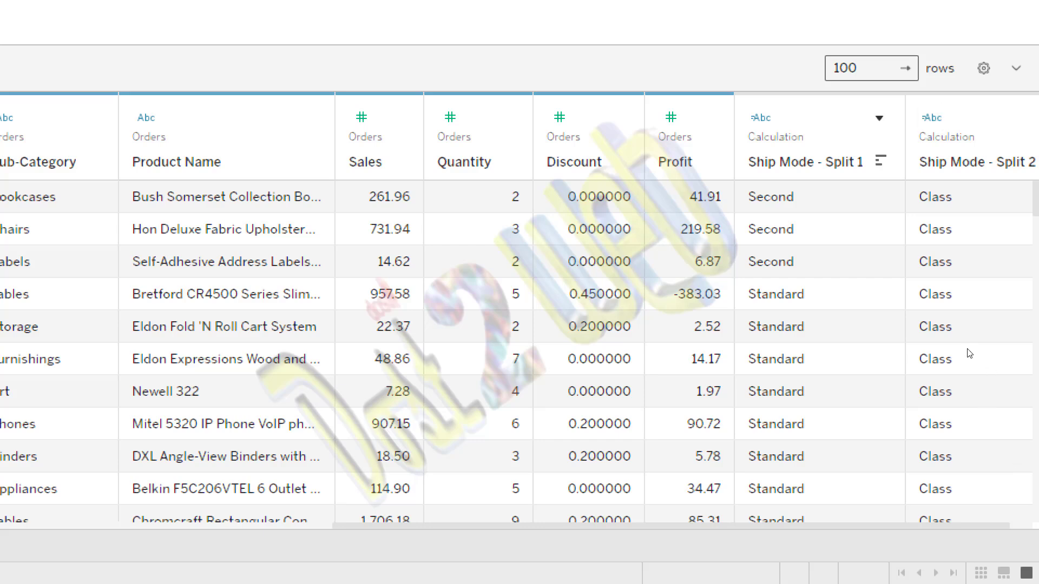
Step: Delete the calculated fields Ship Mode - Split 1 and Ship Mode - Split 2
{"action": "left_click", "coordinate": [878, 118]}
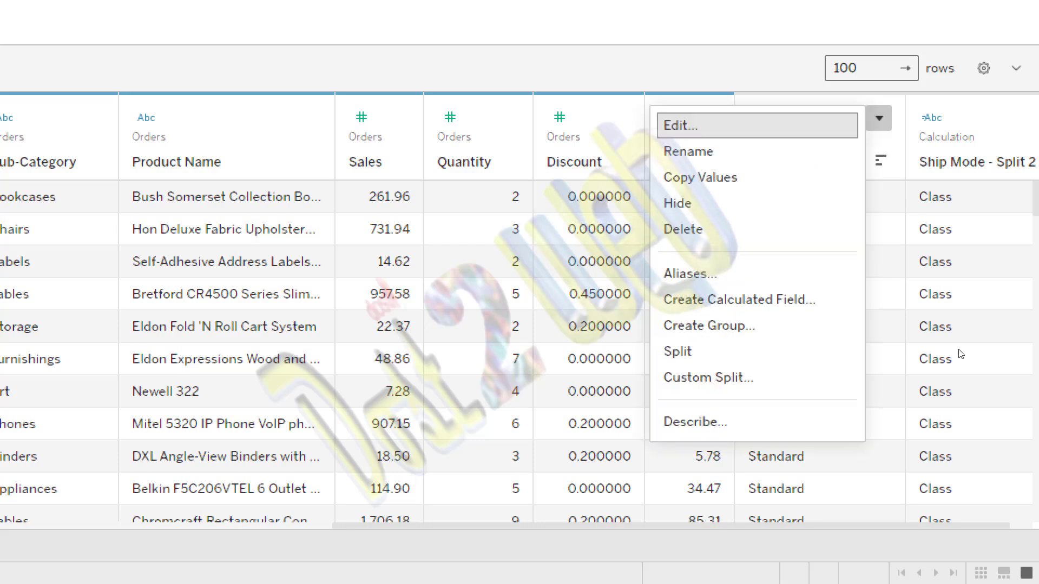
{"action": "key", "text": "Return"}
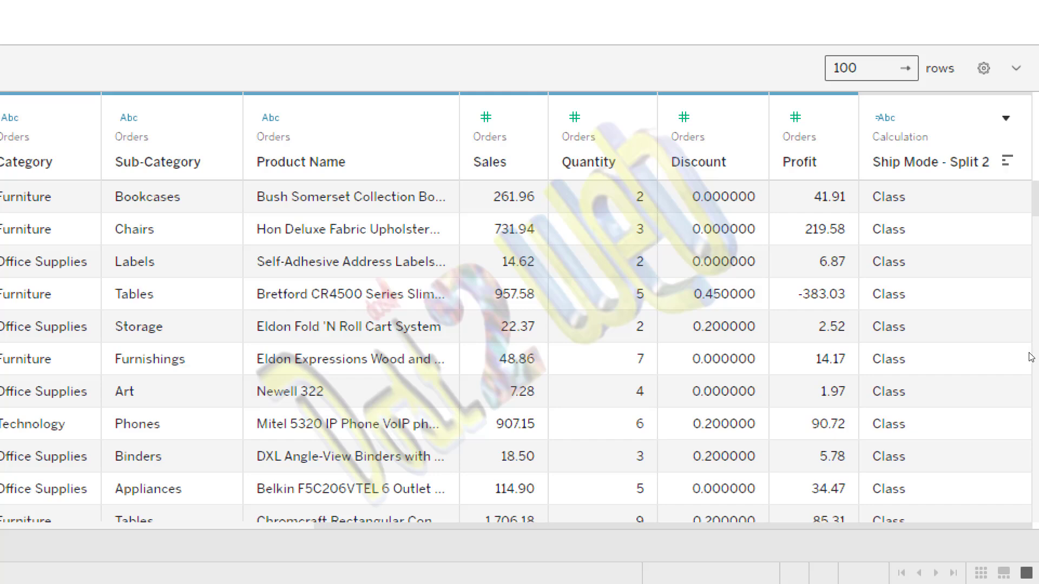
{"action": "left_click", "coordinate": [1005, 118]}
{"action": "key", "text": "Down"}
{"action": "key", "text": "Down"}
{"action": "key", "text": "Down"}
{"action": "key", "text": "Down"}
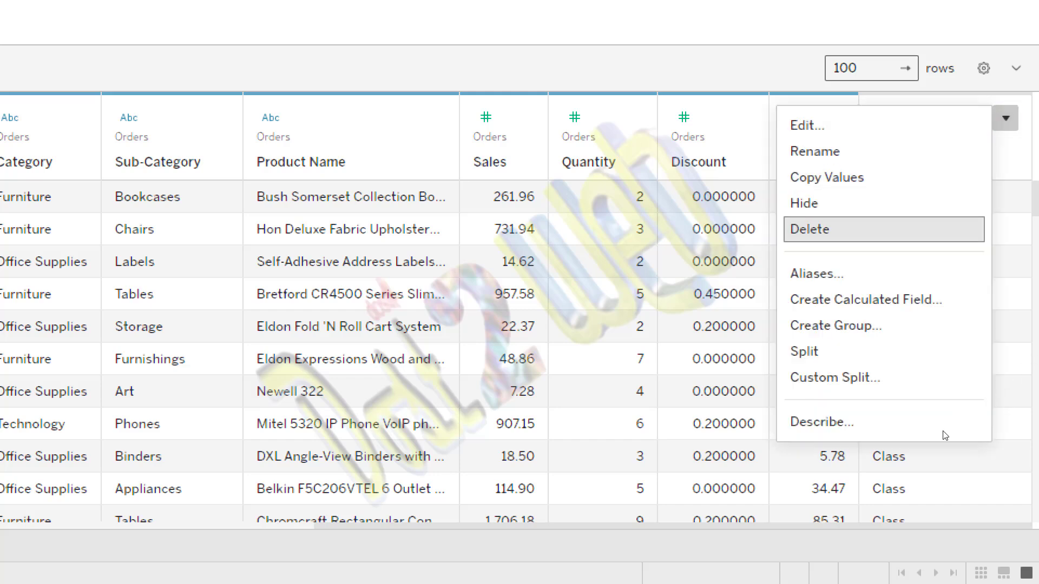
{"action": "key", "text": "Down"}
{"action": "key", "text": "Down"}
{"action": "key", "text": "Down"}
{"action": "key", "text": "Down"}
{"action": "key", "text": "Down"}
{"action": "key", "text": "Up"}
{"action": "key", "text": "Up"}
{"action": "key", "text": "Up"}
{"action": "key", "text": "Up"}
{"action": "key", "text": "Up"}
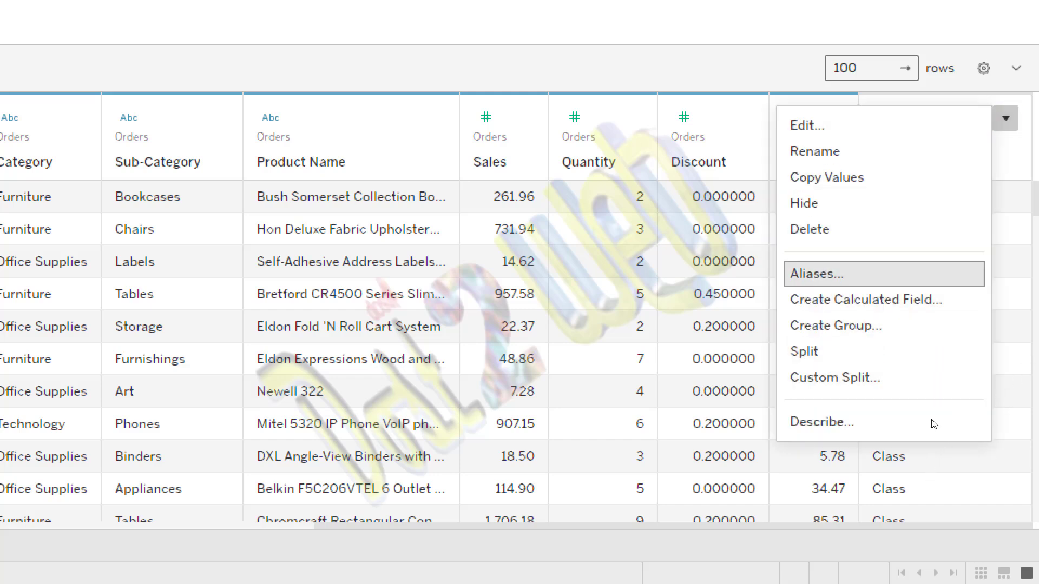
{"action": "key", "text": "Return"}
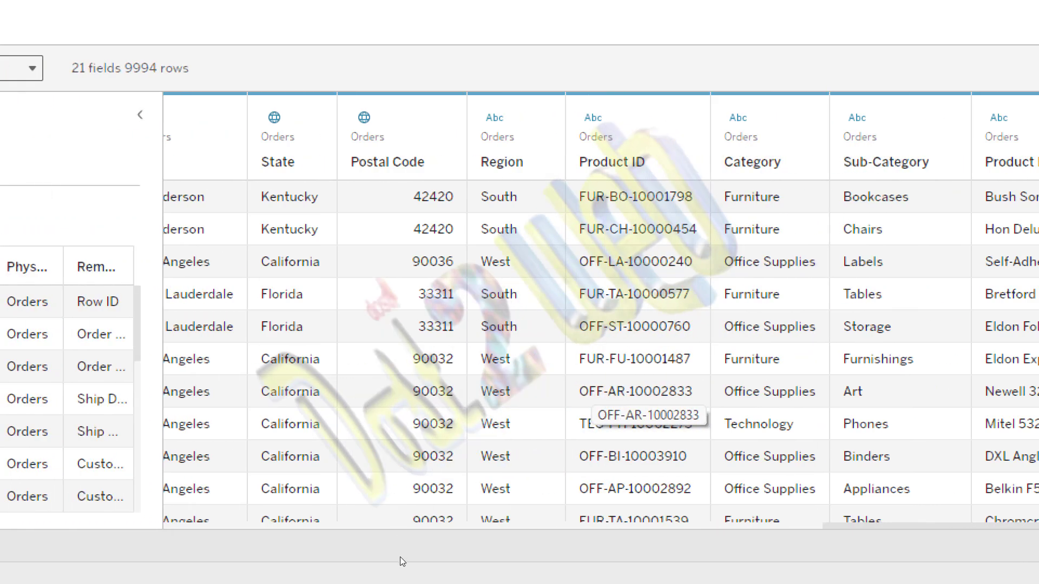
Step: Apply a custom split to the Customer ID column with the separator "-", splitting off the first 1 column
{"action": "left_click", "coordinate": [402, 556]}
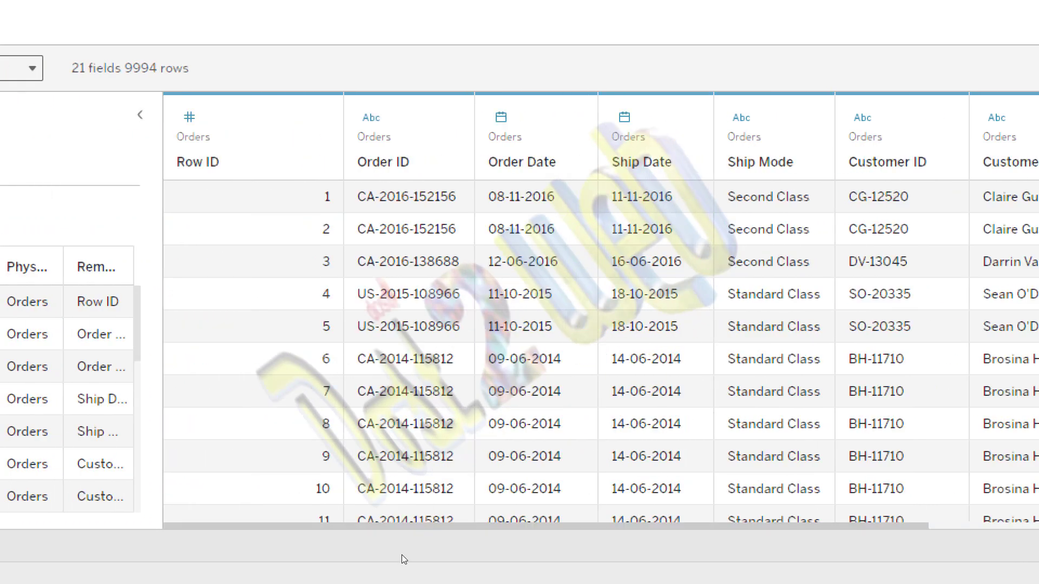
{"action": "left_click_drag", "start_coordinate": [402, 555], "coordinate": [504, 555]}
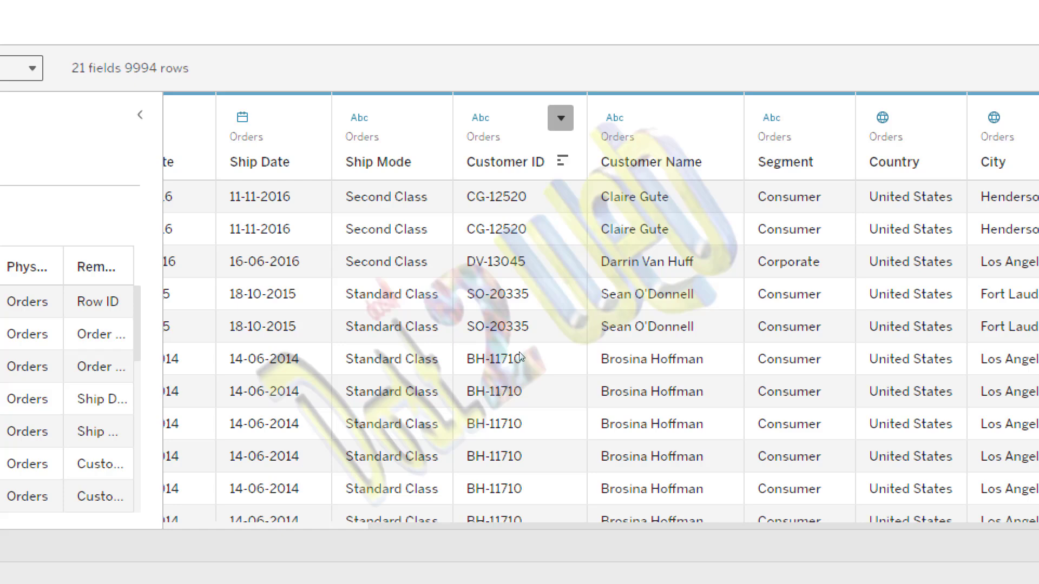
{"action": "left_click", "coordinate": [561, 118]}
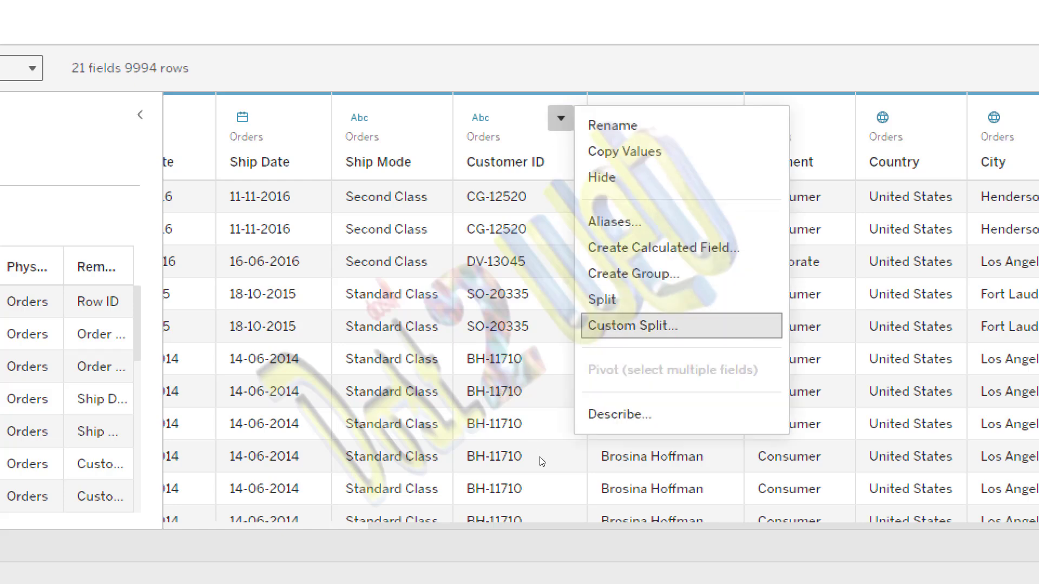
{"action": "left_click", "coordinate": [632, 326]}
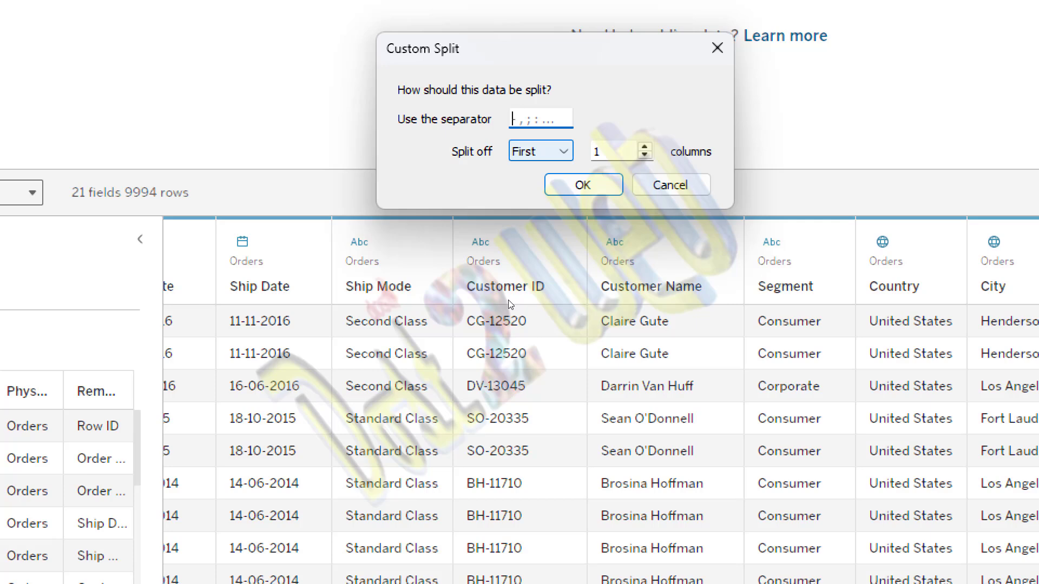
{"action": "type", "text": "-"}
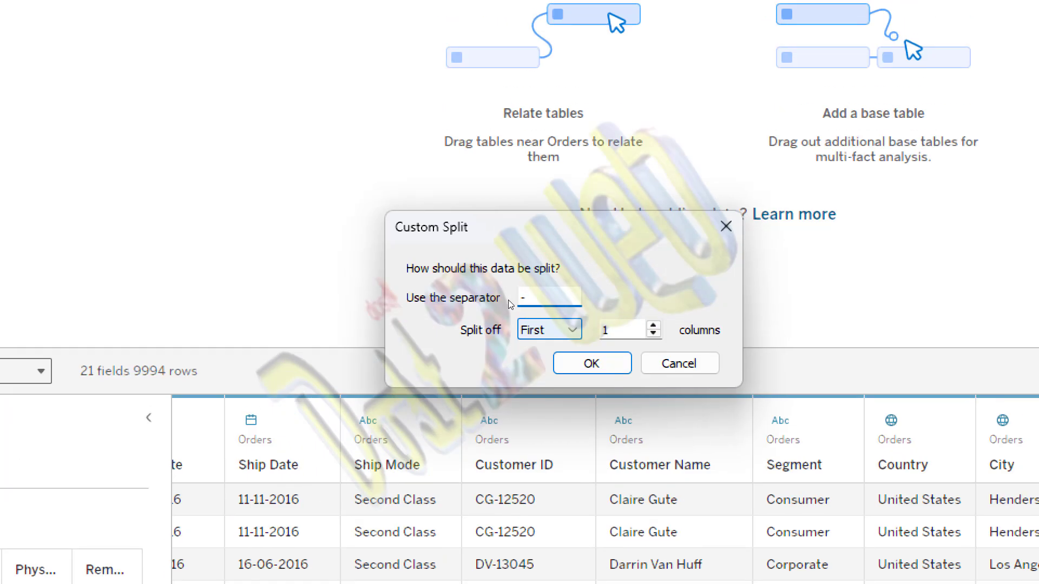
{"action": "left_click", "coordinate": [541, 329]}
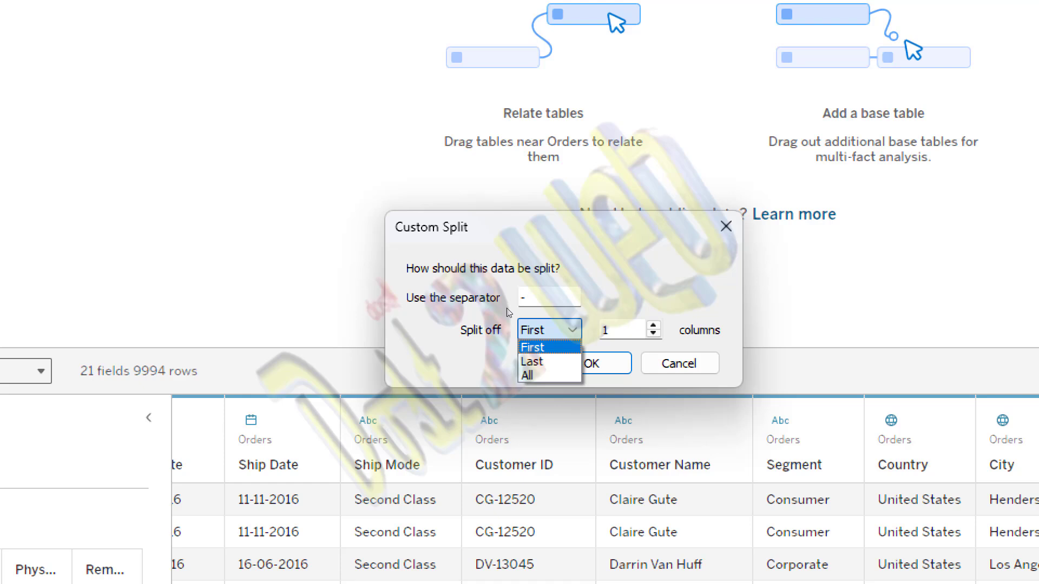
{"action": "left_click", "coordinate": [507, 309]}
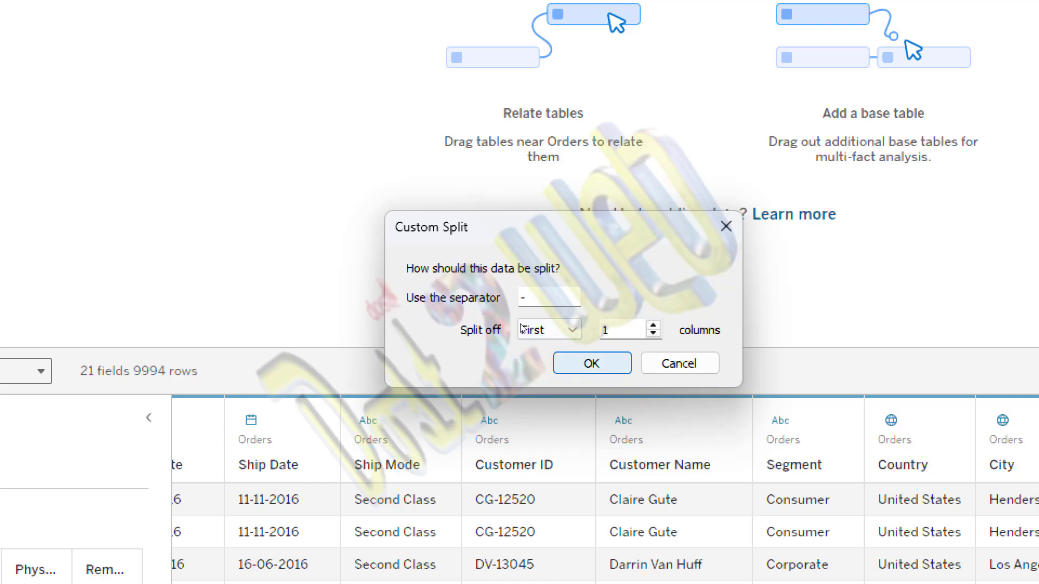
{"action": "key", "text": "Return"}
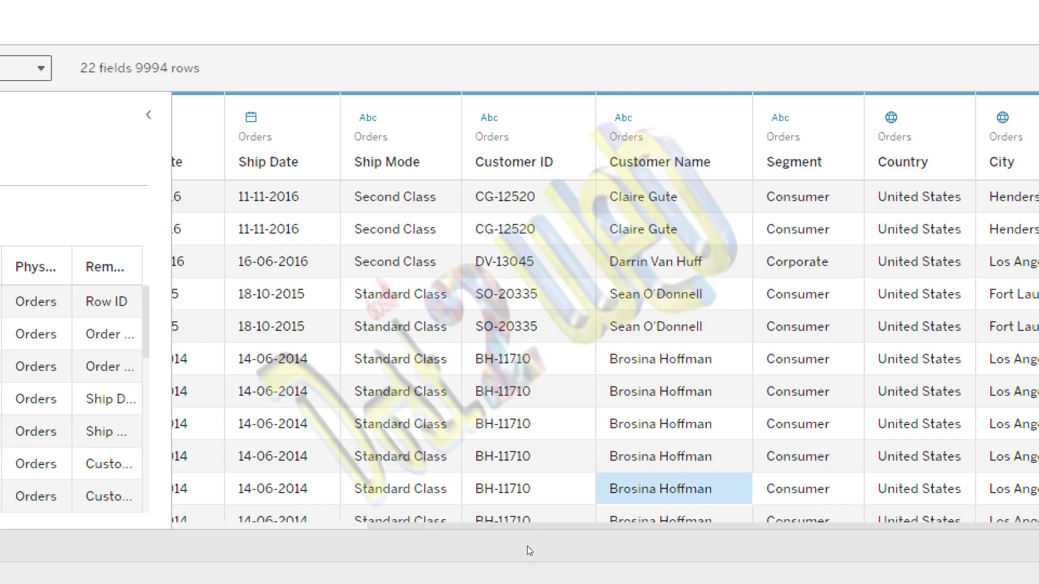
Step: Delete the calculated field Customer ID - Split 1 from the end of the data grid
{"action": "left_click_drag", "start_coordinate": [521, 554], "coordinate": [949, 531]}
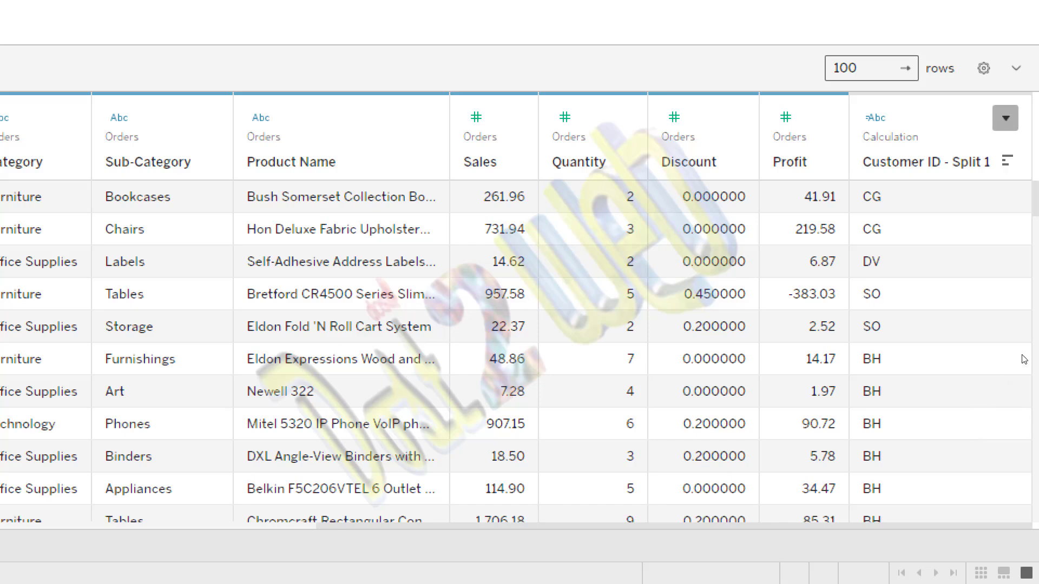
{"action": "left_click", "coordinate": [1005, 118]}
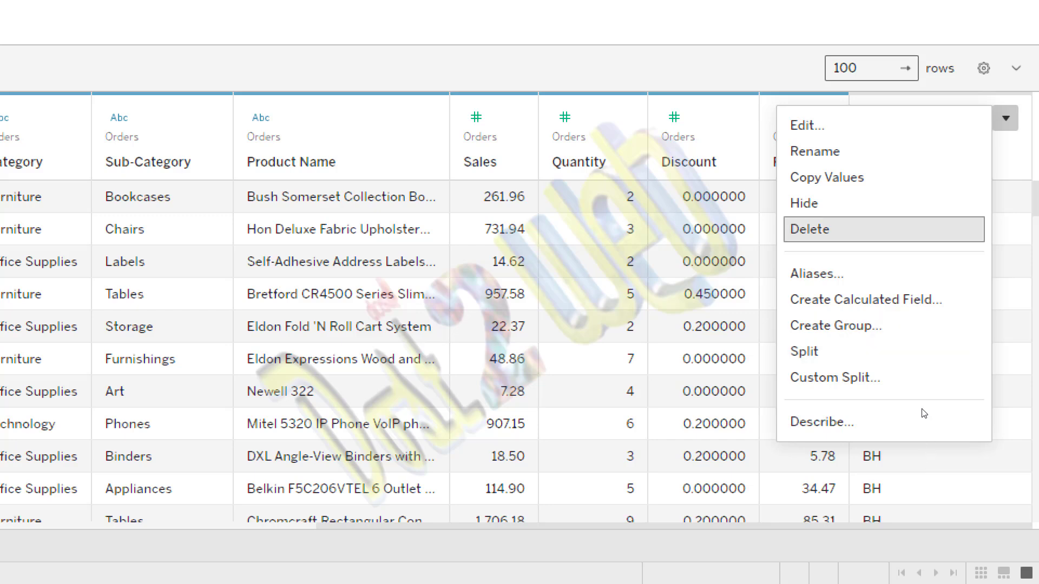
{"action": "left_click", "coordinate": [806, 232]}
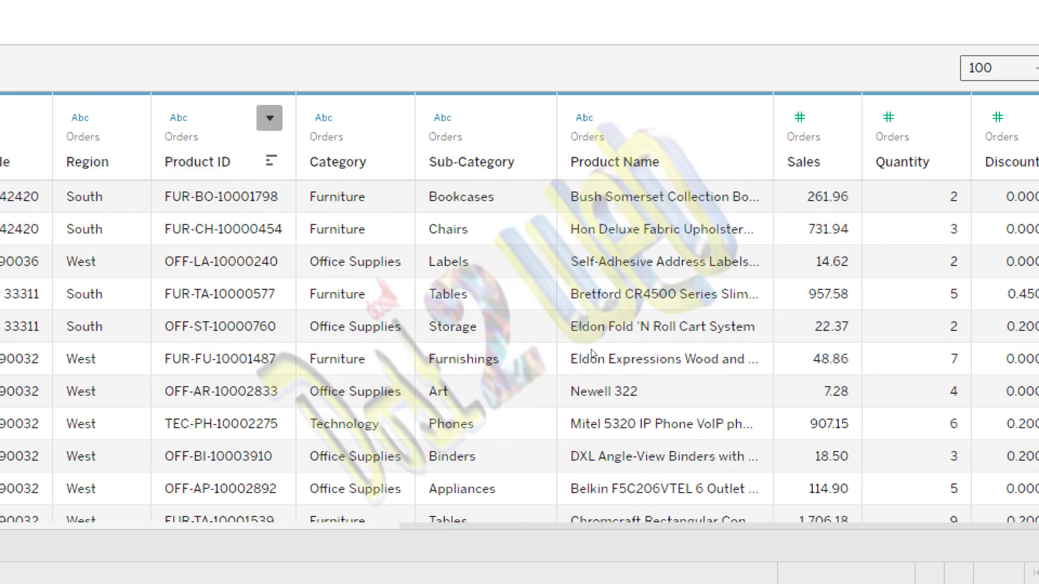
Step: Apply a custom split to the Product ID column with the separator "-", splitting off All columns, and view the resulting fields
{"action": "left_click", "coordinate": [269, 118]}
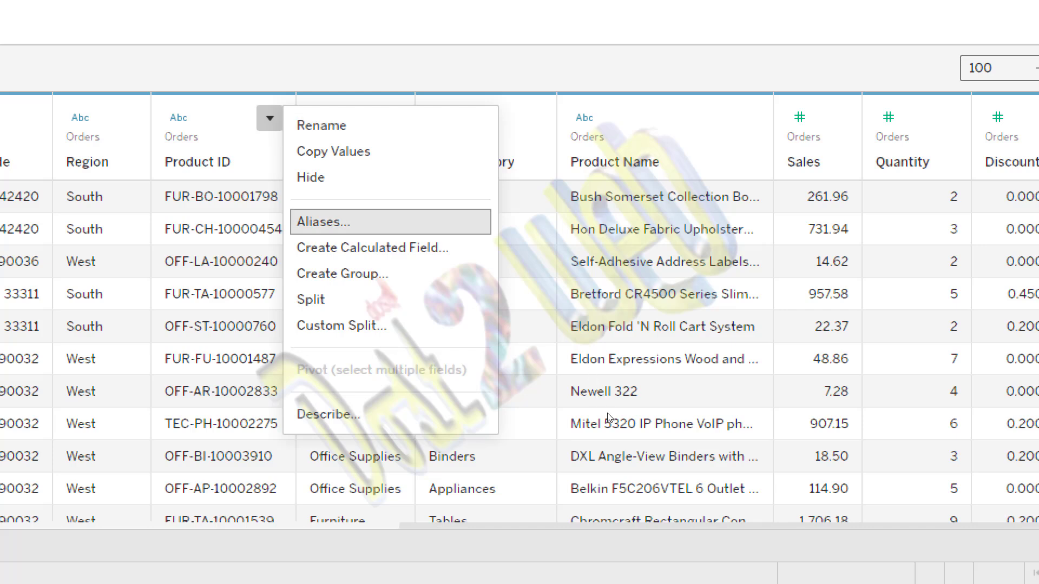
{"action": "key", "text": "Return"}
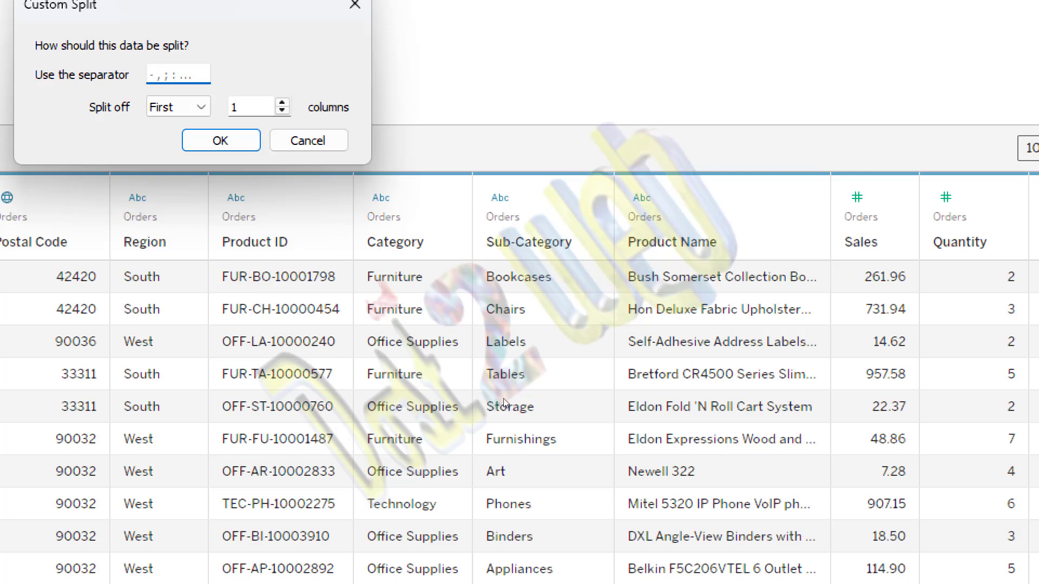
{"action": "type", "text": "-"}
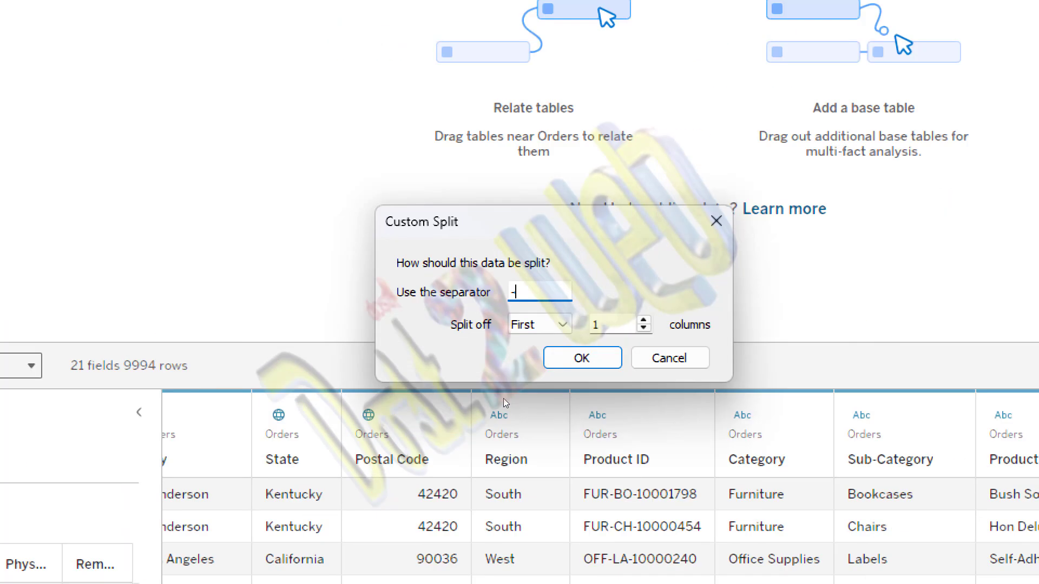
{"action": "left_click", "coordinate": [513, 325]}
{"action": "key", "text": "Down"}
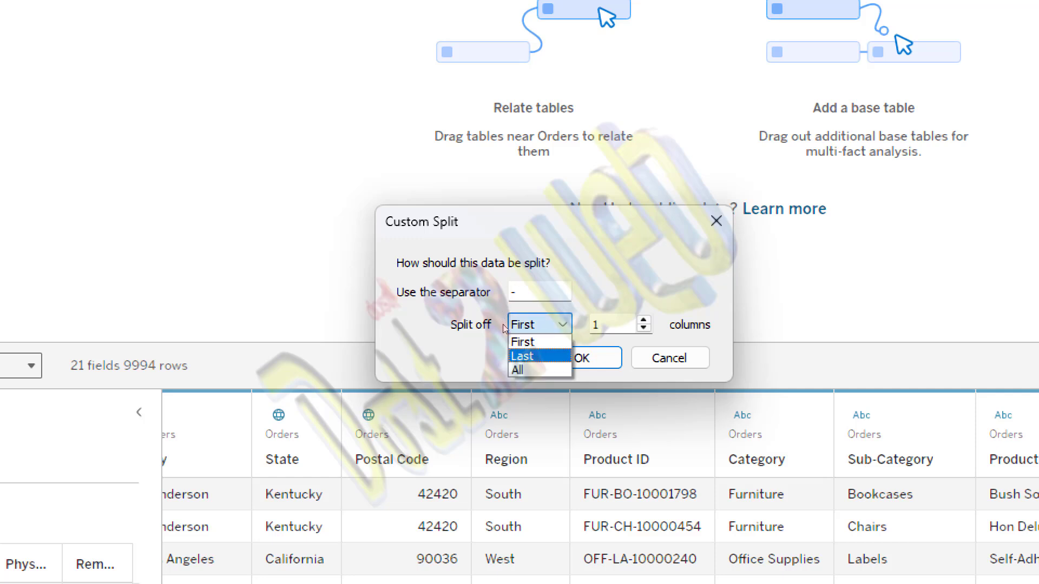
{"action": "key", "text": "Return"}
{"action": "key", "text": "Down"}
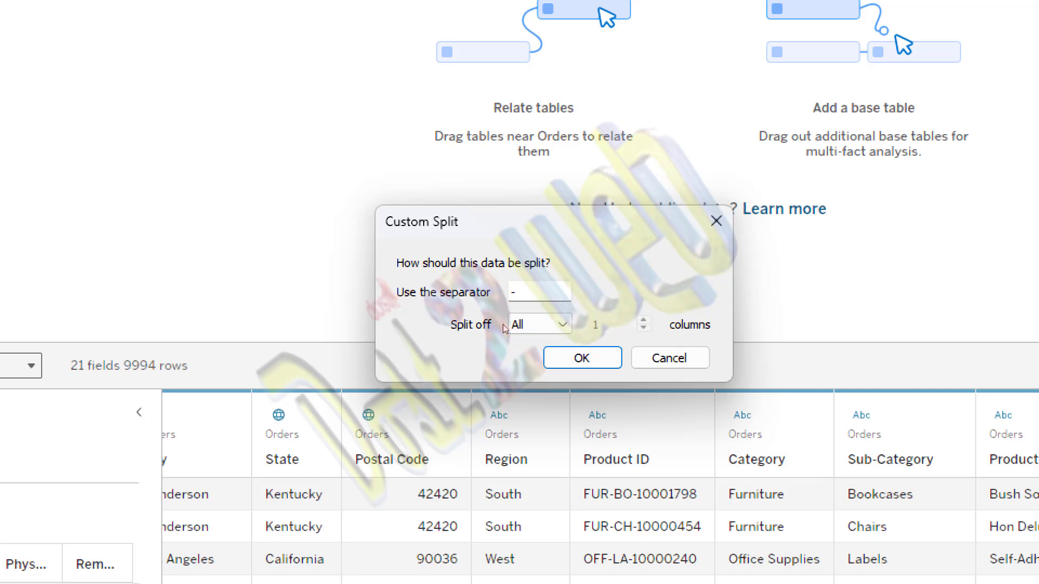
{"action": "key", "text": "Return"}
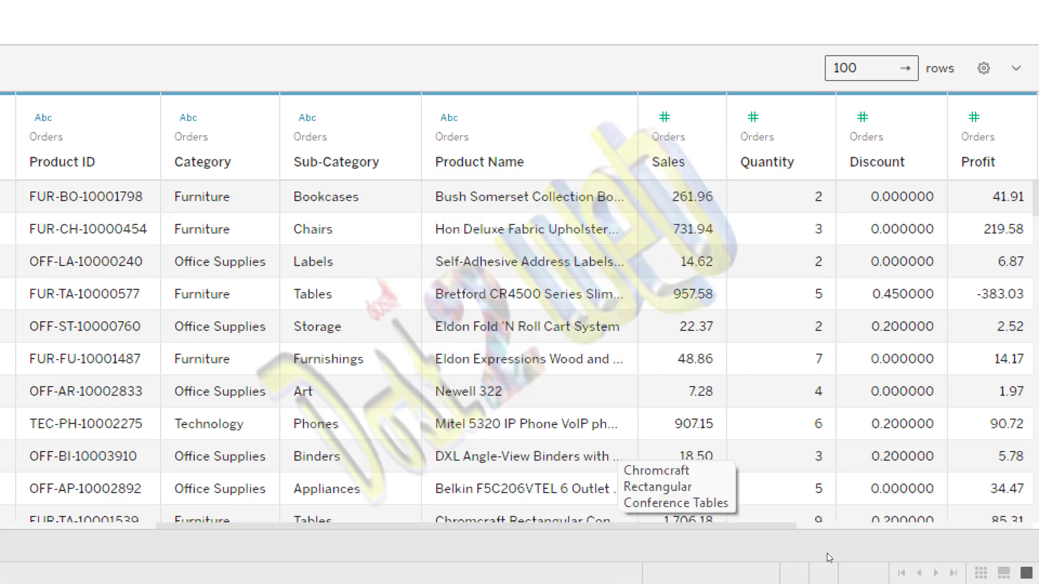
{"action": "left_click", "coordinate": [615, 521]}
{"action": "left_click_drag", "start_coordinate": [614, 526], "coordinate": [852, 518]}
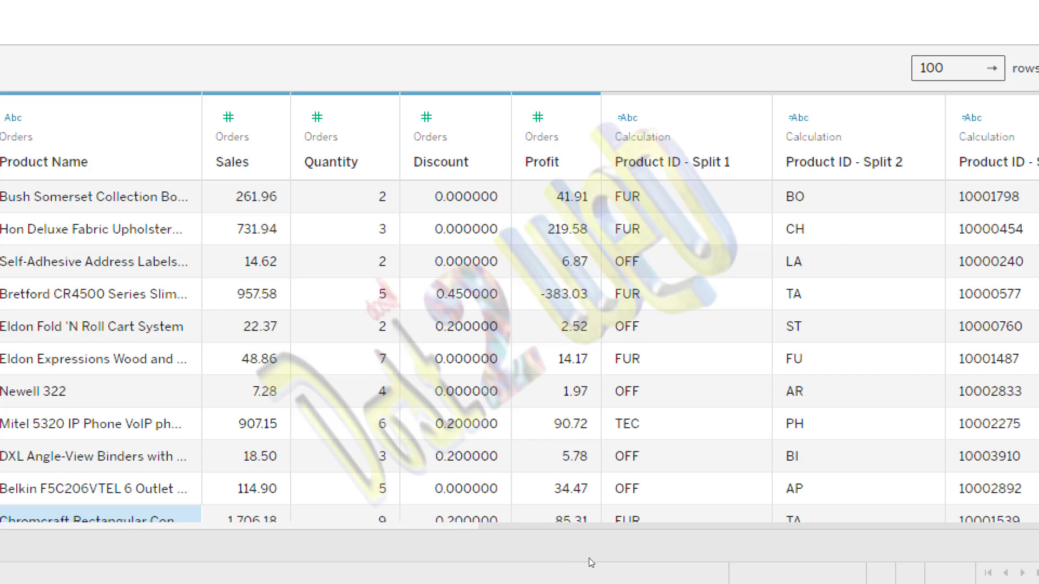
{"action": "scroll", "coordinate": [592, 556], "scroll_direction": "left", "scroll_amount": 10}
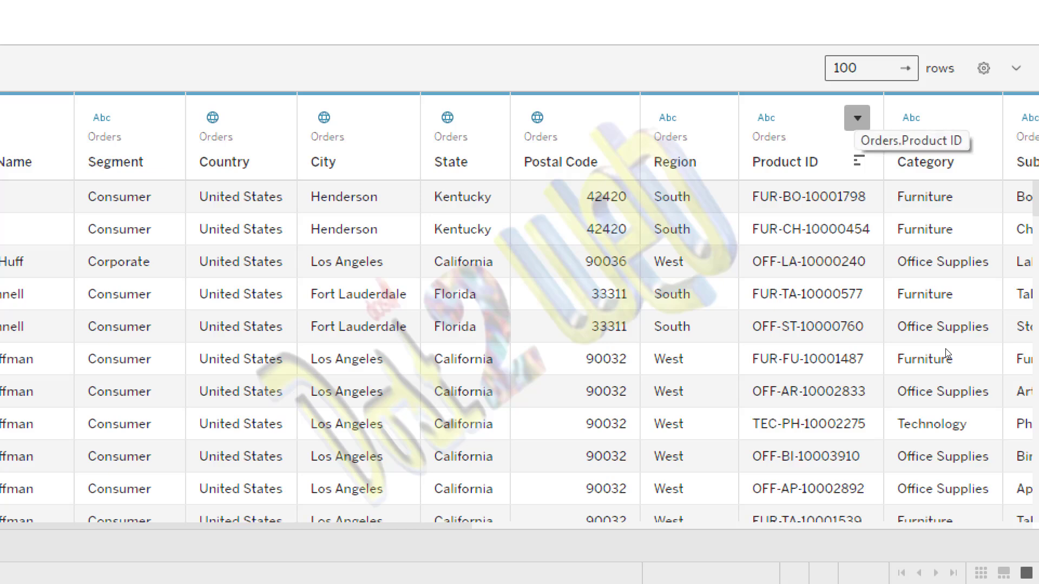
{"action": "left_click", "coordinate": [857, 118]}
{"action": "left_click", "coordinate": [857, 118]}
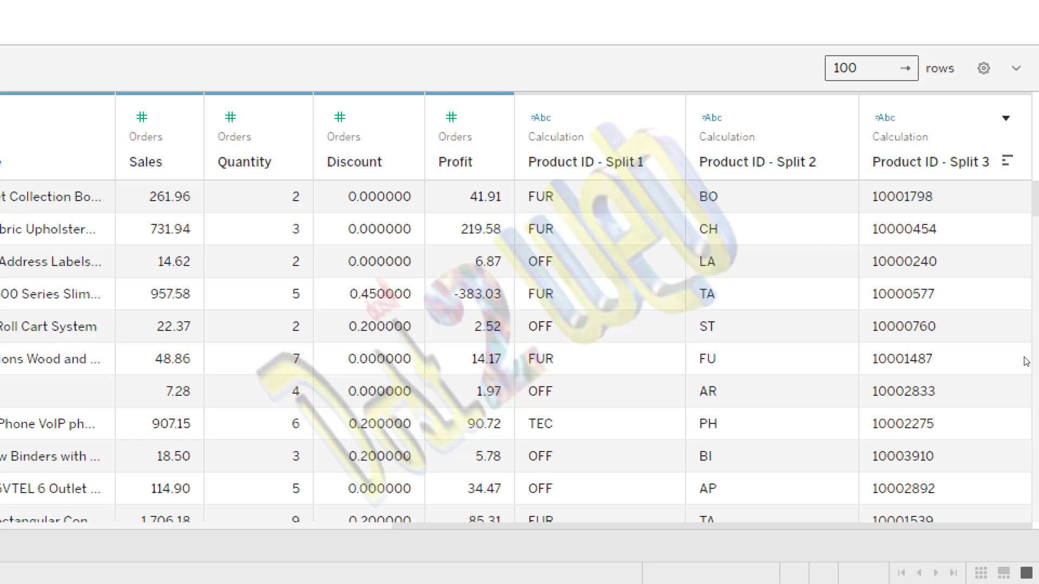
Step: Delete the three calculated fields Product ID - Split 3, Product ID - Split 2 and Product ID - Split 1
{"action": "left_click", "coordinate": [1006, 118]}
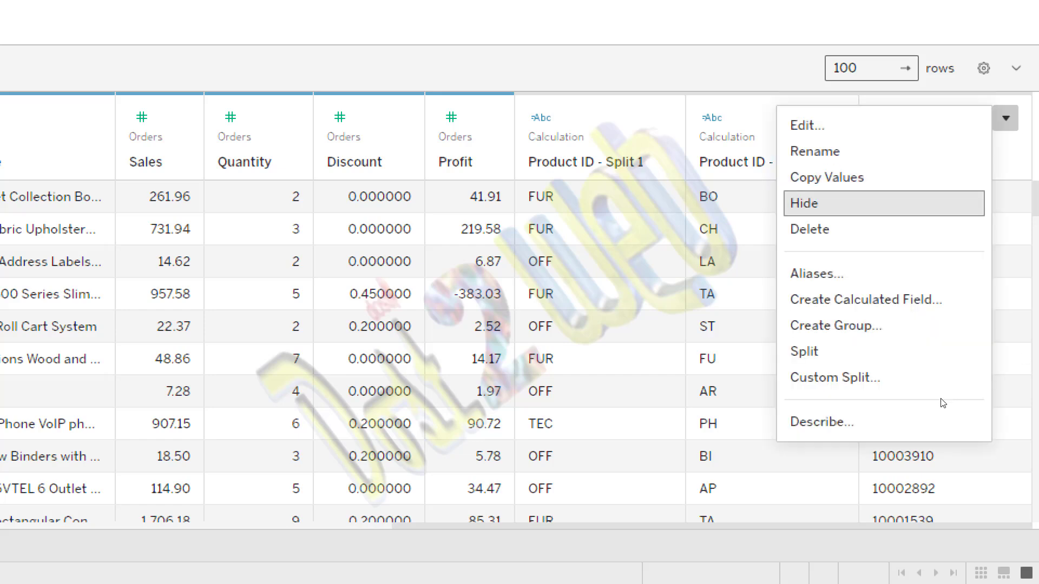
{"action": "key", "text": "Down"}
{"action": "key", "text": "Return"}
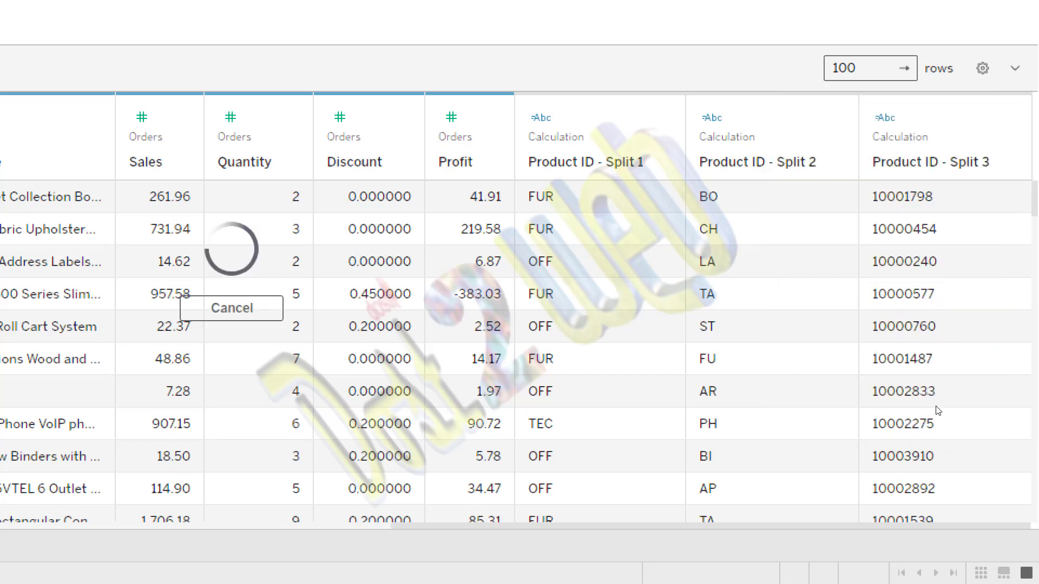
{"action": "left_click", "coordinate": [1005, 118]}
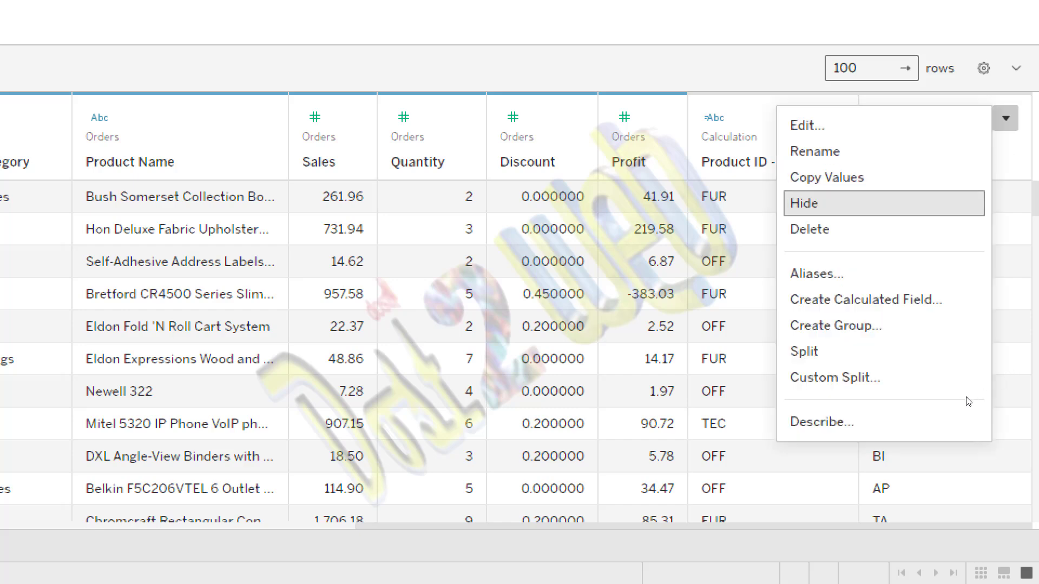
{"action": "key", "text": "Down"}
{"action": "key", "text": "Return"}
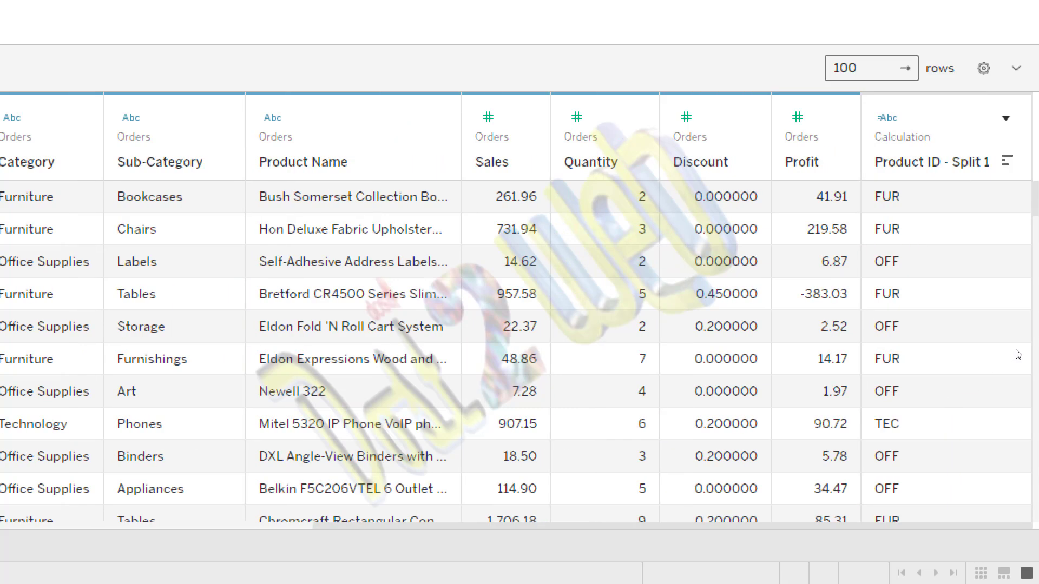
{"action": "left_click", "coordinate": [1005, 118]}
{"action": "key", "text": "Down"}
{"action": "key", "text": "Down"}
{"action": "key", "text": "Down"}
{"action": "key", "text": "Down"}
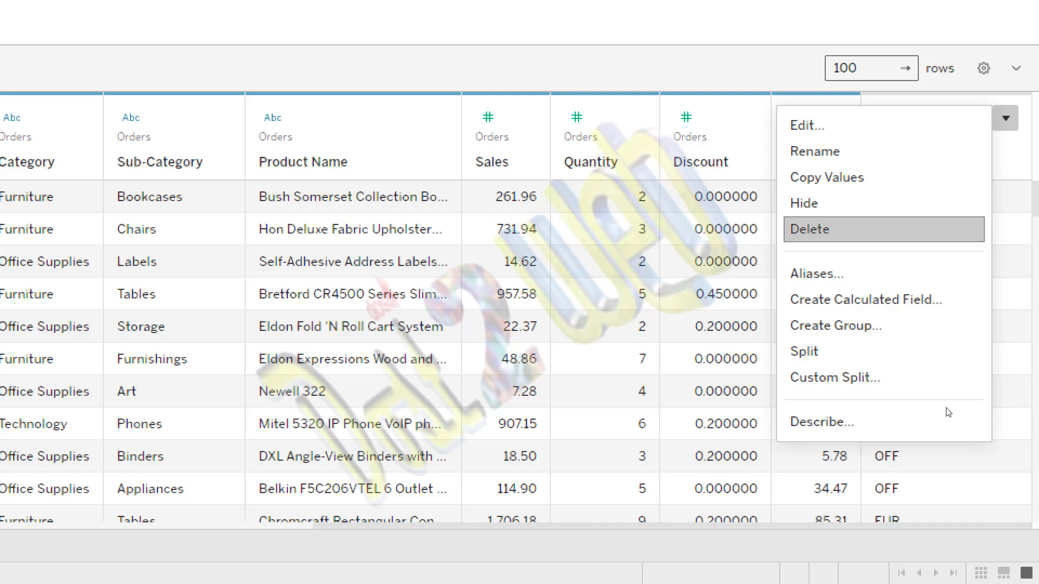
{"action": "key", "text": "Return"}
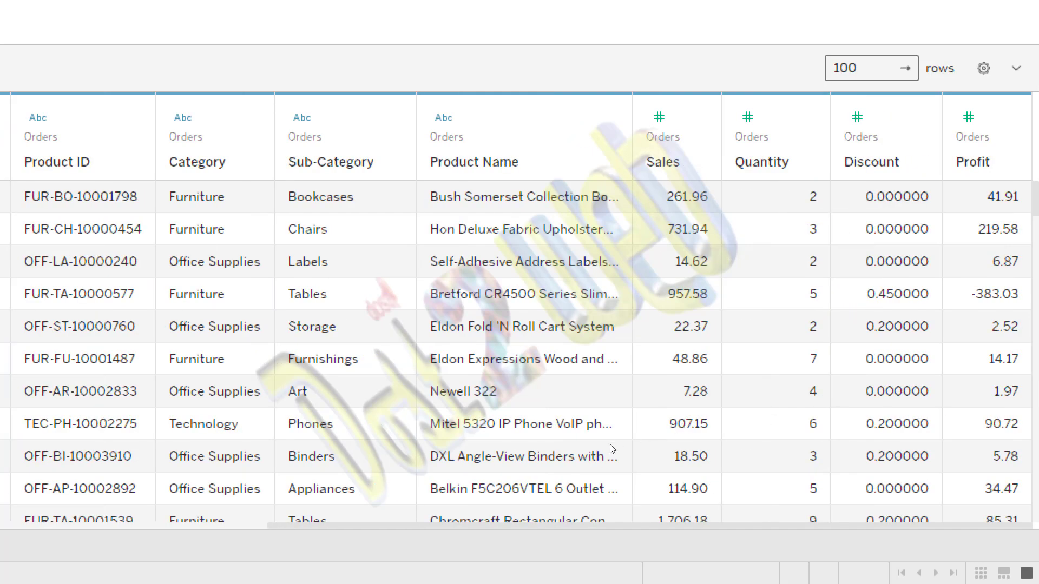
{"action": "scroll", "coordinate": [541, 465], "scroll_direction": "left", "scroll_amount": 10}
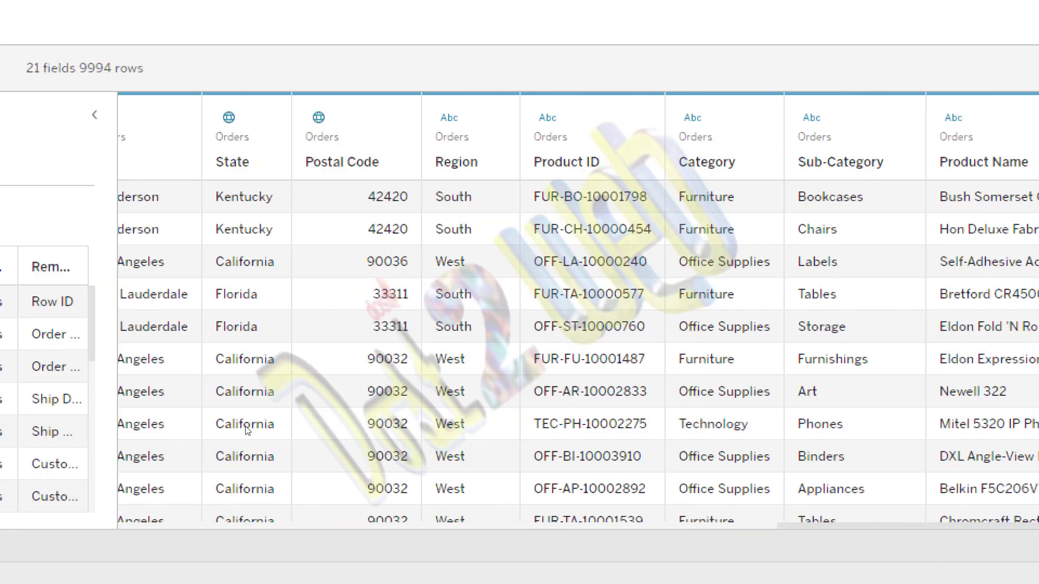